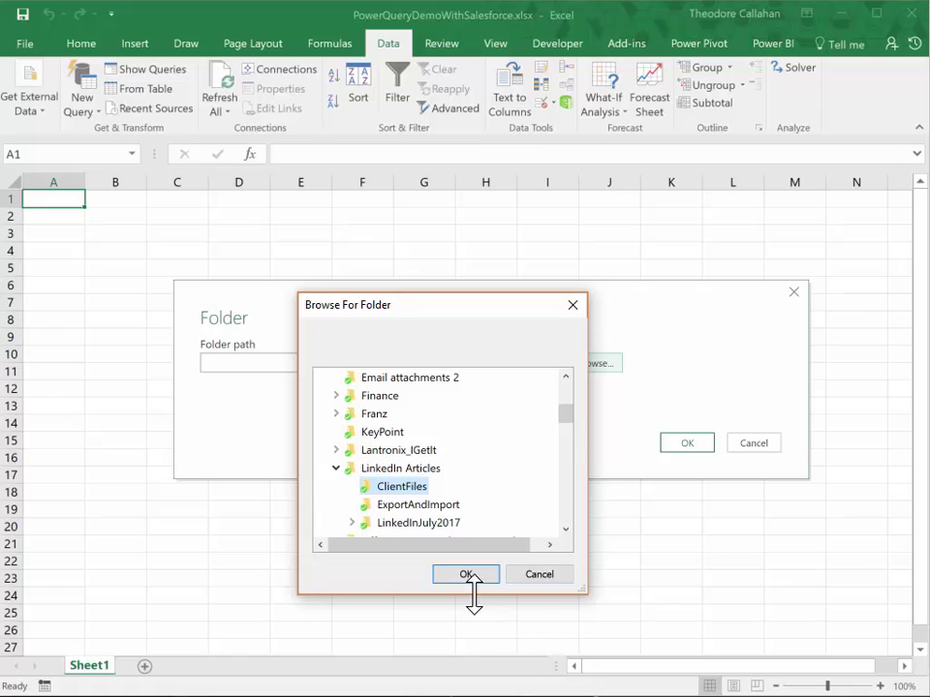
Use the ClientFiles folder under LinkedIn Articles as the query source and open its file list for editing.
left_click(466, 574)
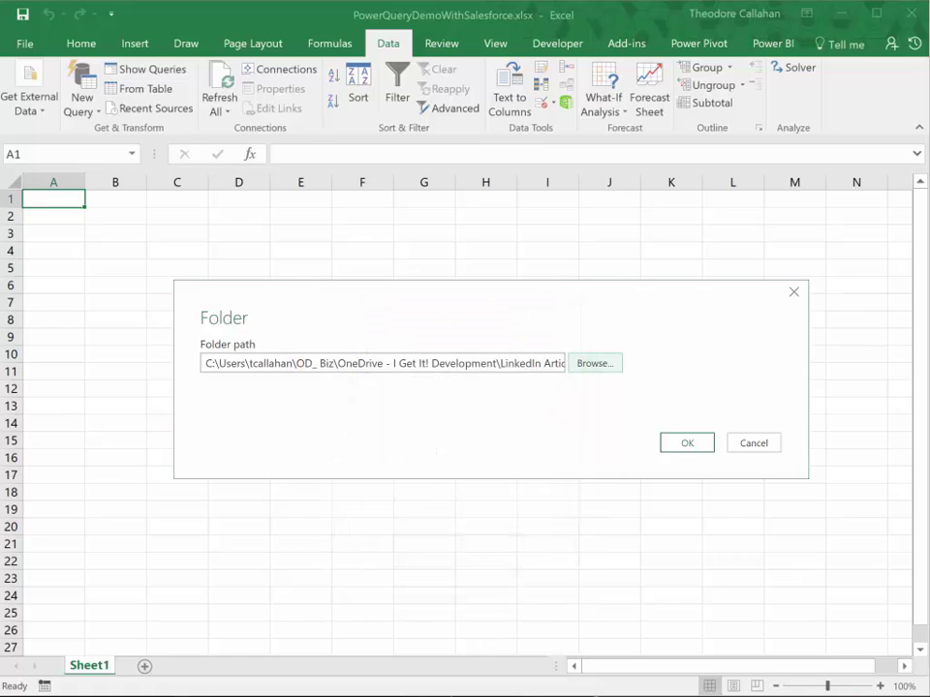
left_click(684, 442)
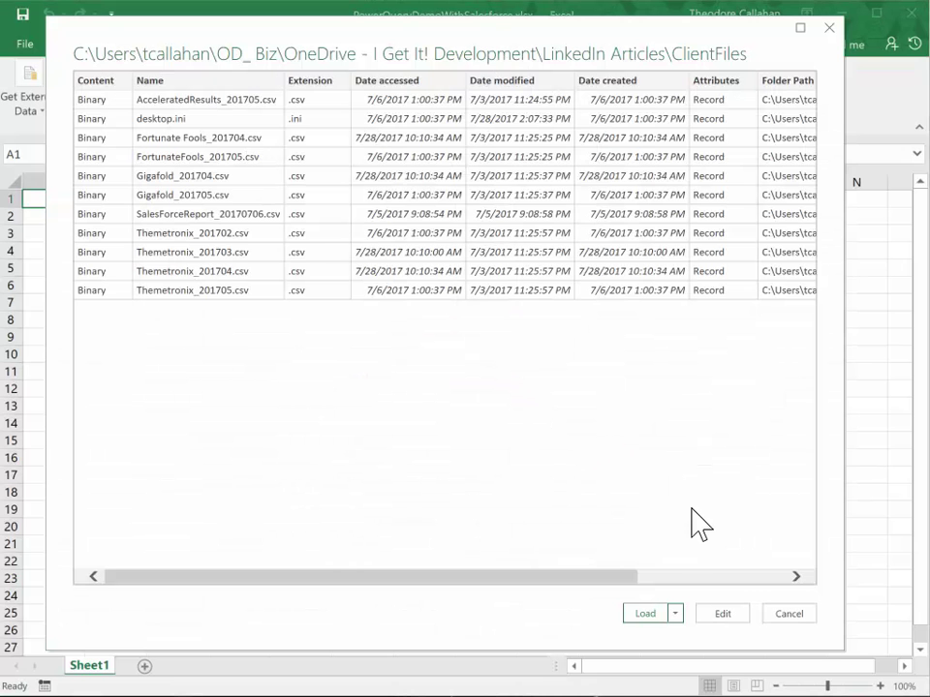
left_click(719, 616)
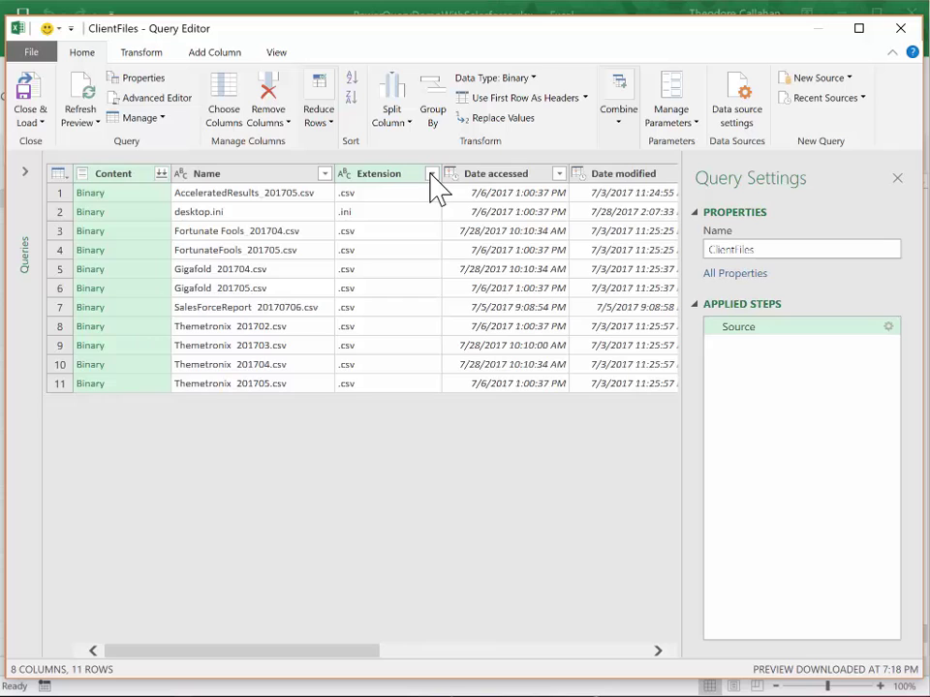
Filter the Extension column to .csv files only and combine the files' contents using the comma delimiter.
left_click(430, 174)
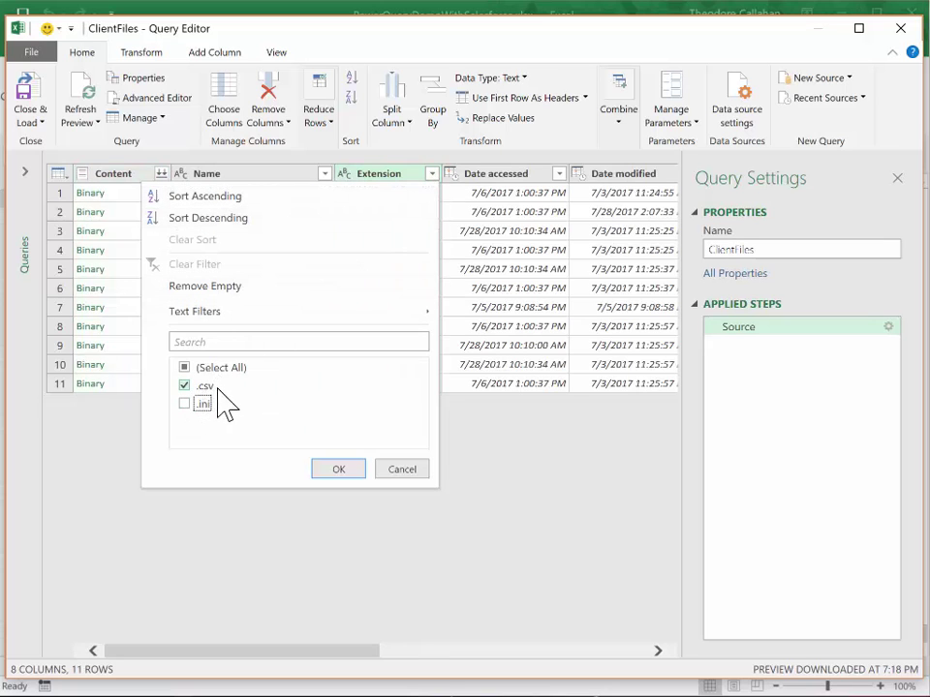
left_click(321, 467)
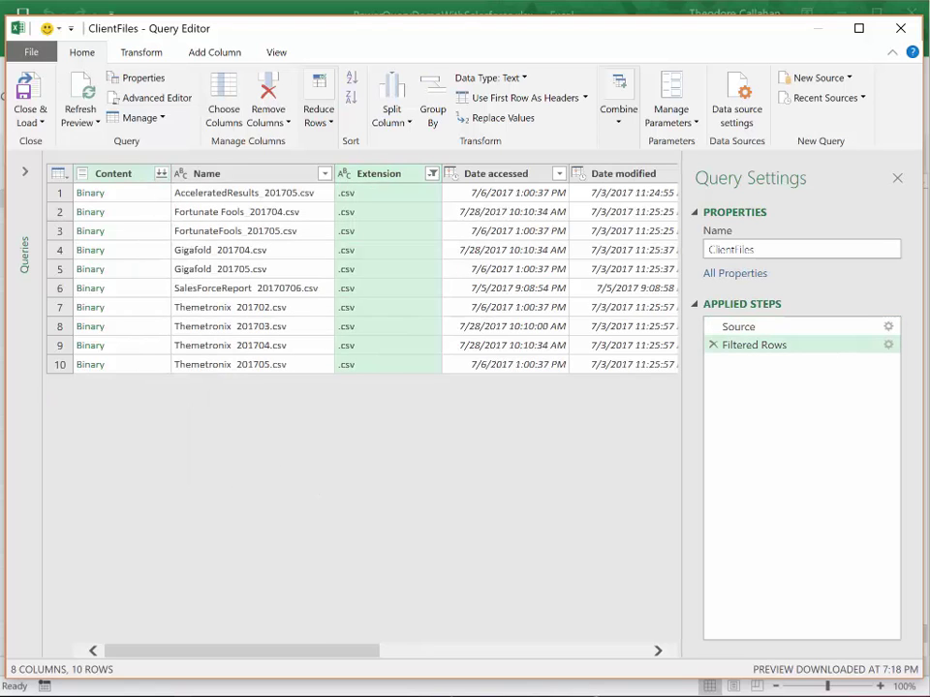
left_click(113, 173)
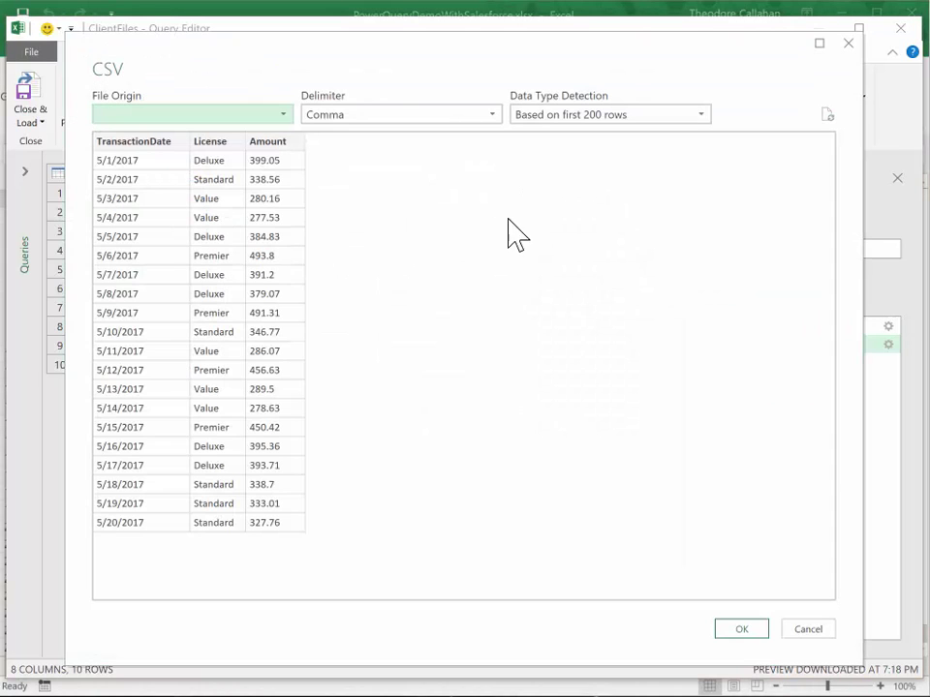
left_click(740, 629)
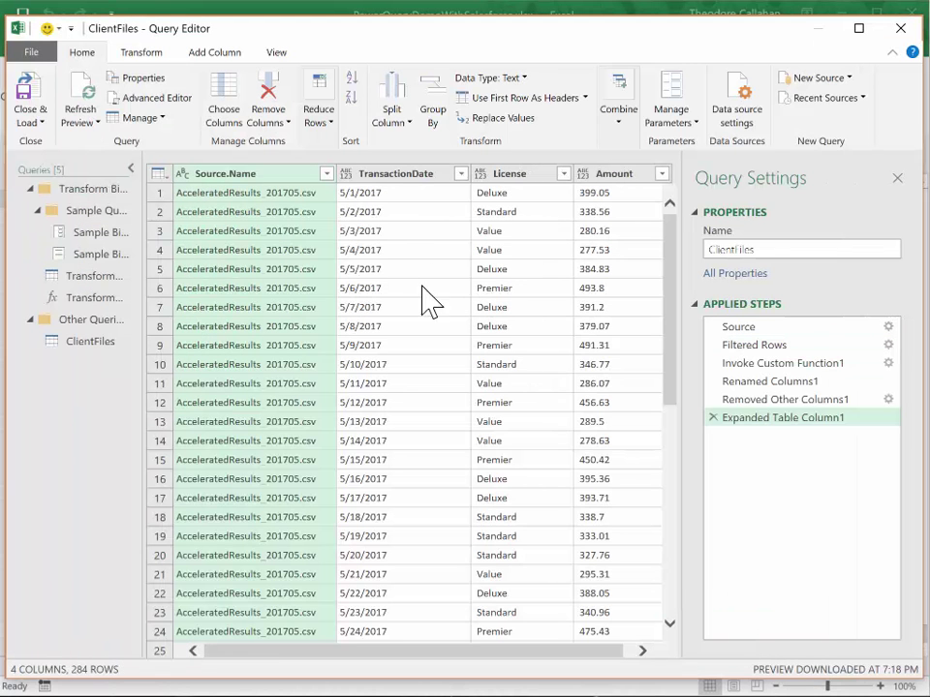
Split the Source.Name column by a custom underscore delimiter at the left-most occurrence.
right_click(230, 175)
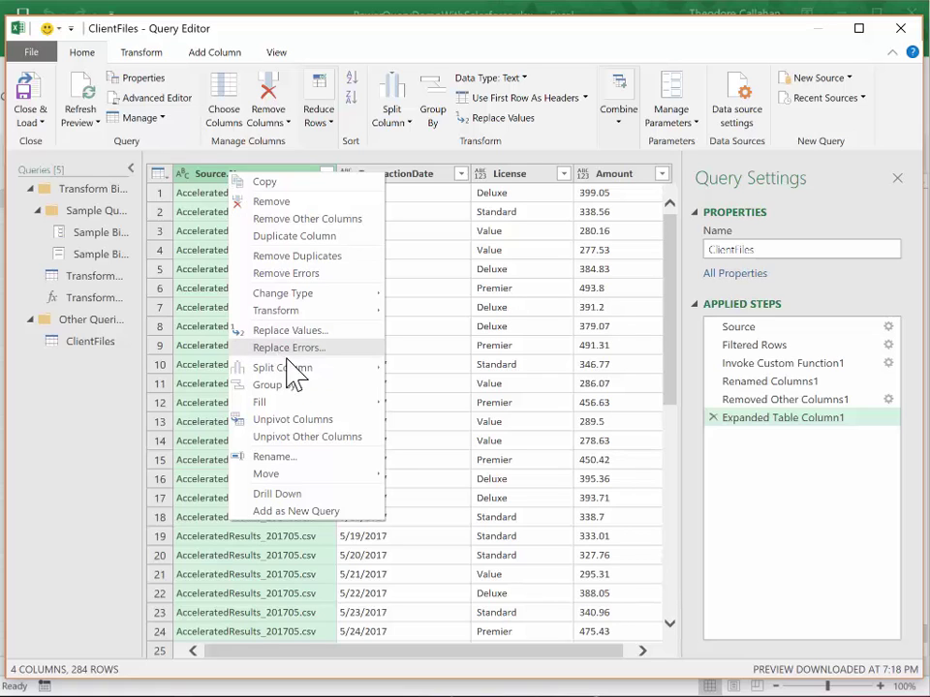
mouse_move(345, 369)
left_click(433, 368)
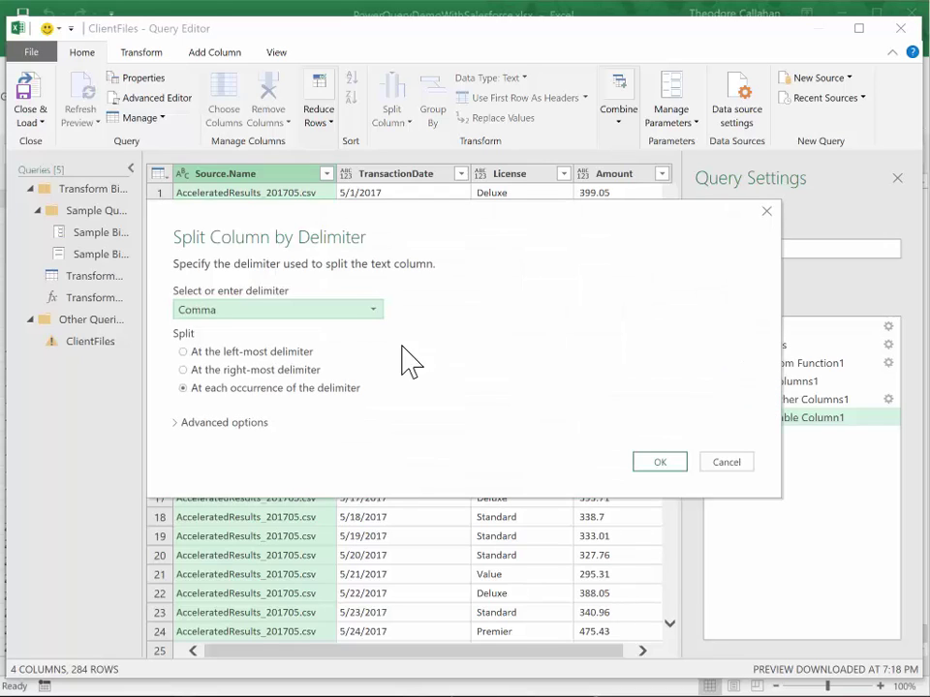
left_click(215, 353)
left_click(374, 311)
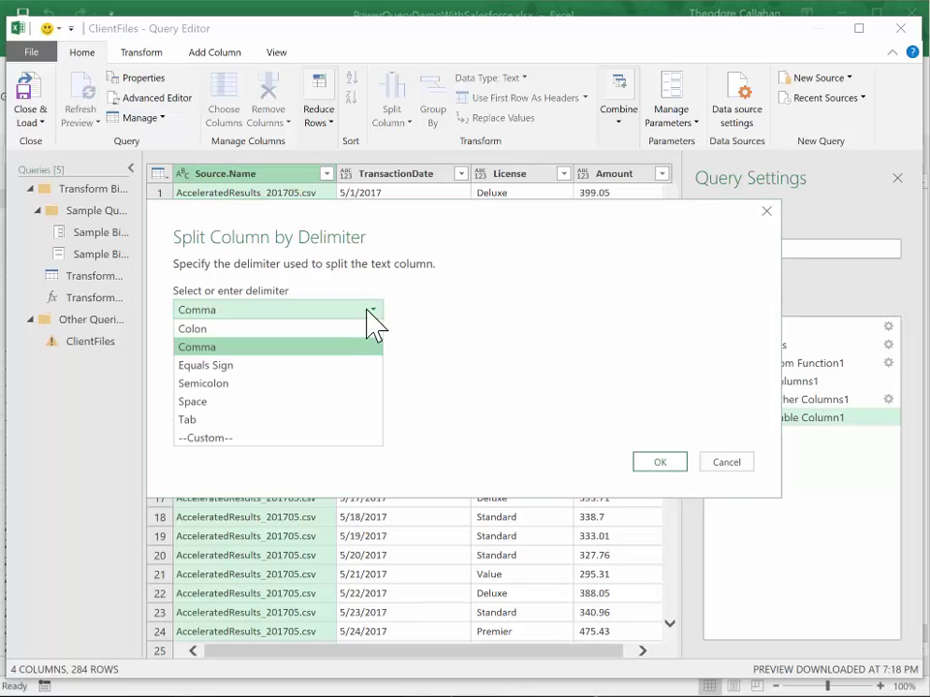
left_click(251, 437)
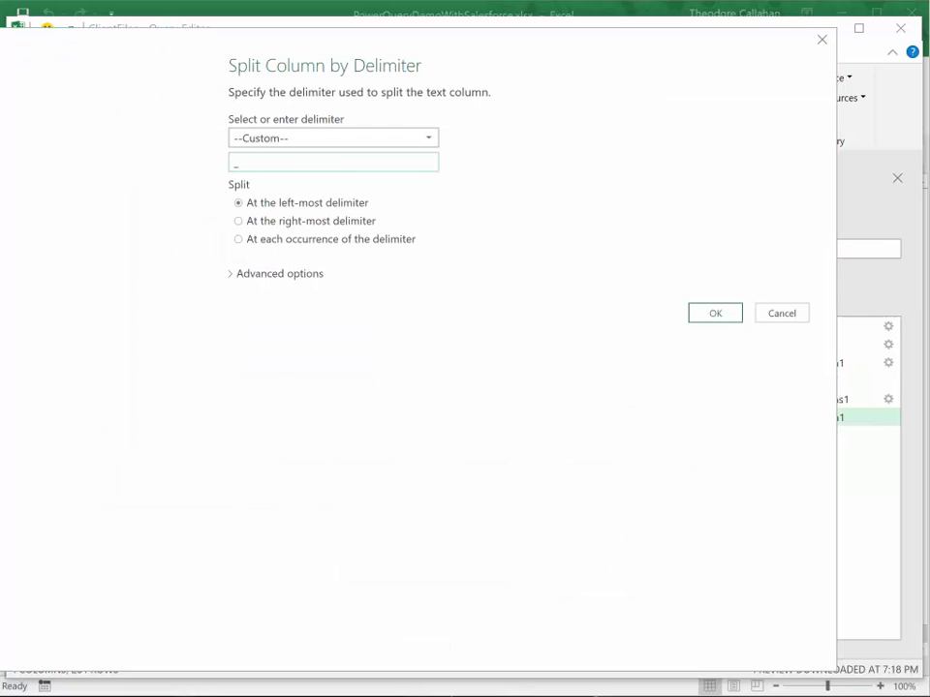
left_click(711, 314)
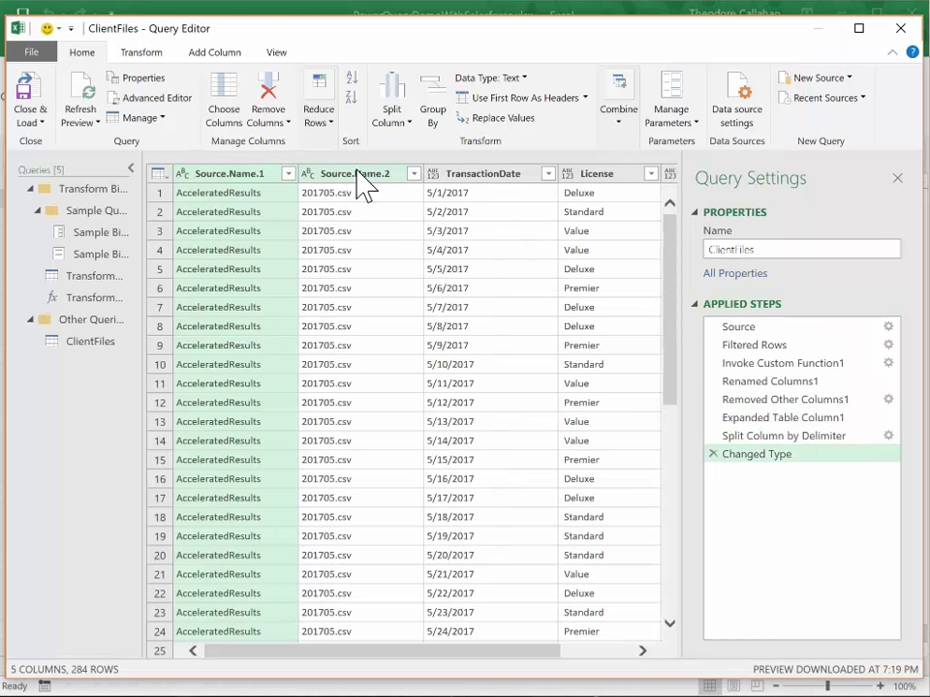
Rename the Source.Name.1 column to CompanyName and remove the Source.Name.2 column.
double_click(222, 173)
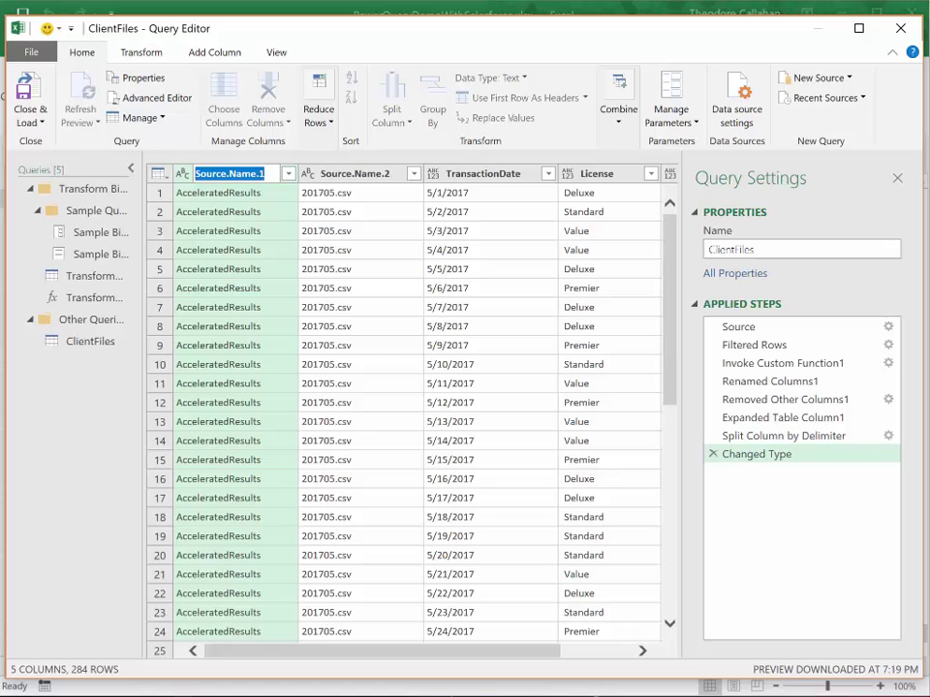
type("CompanyName")
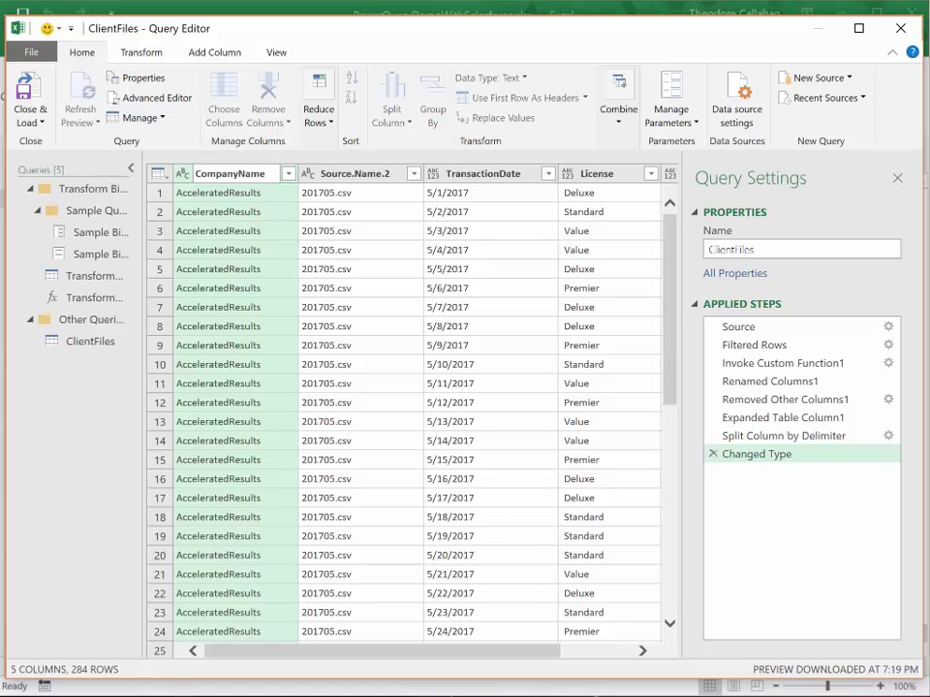
key("Return")
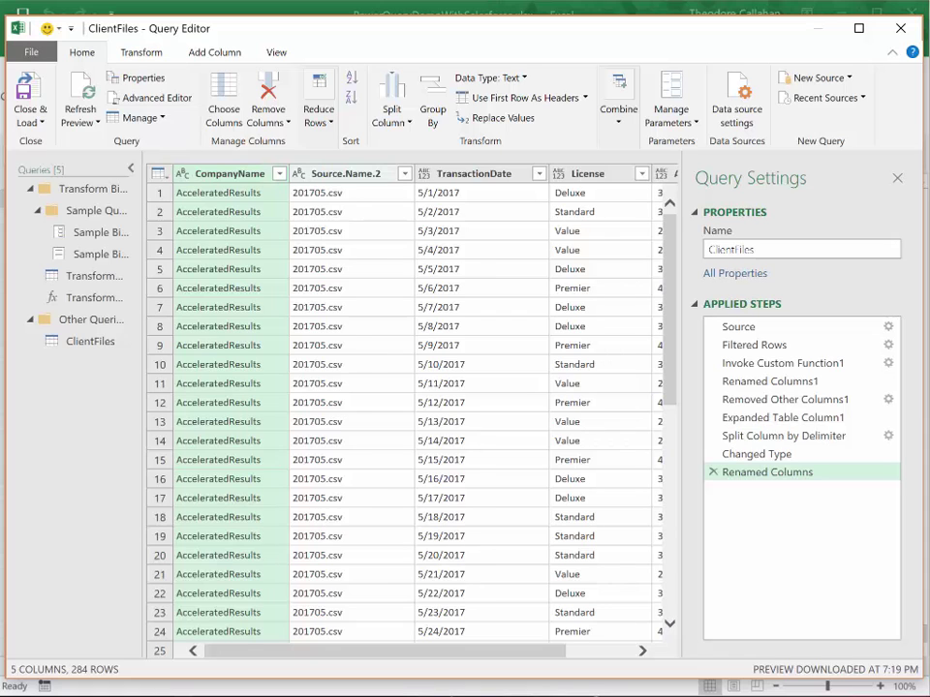
right_click(347, 174)
left_click(372, 204)
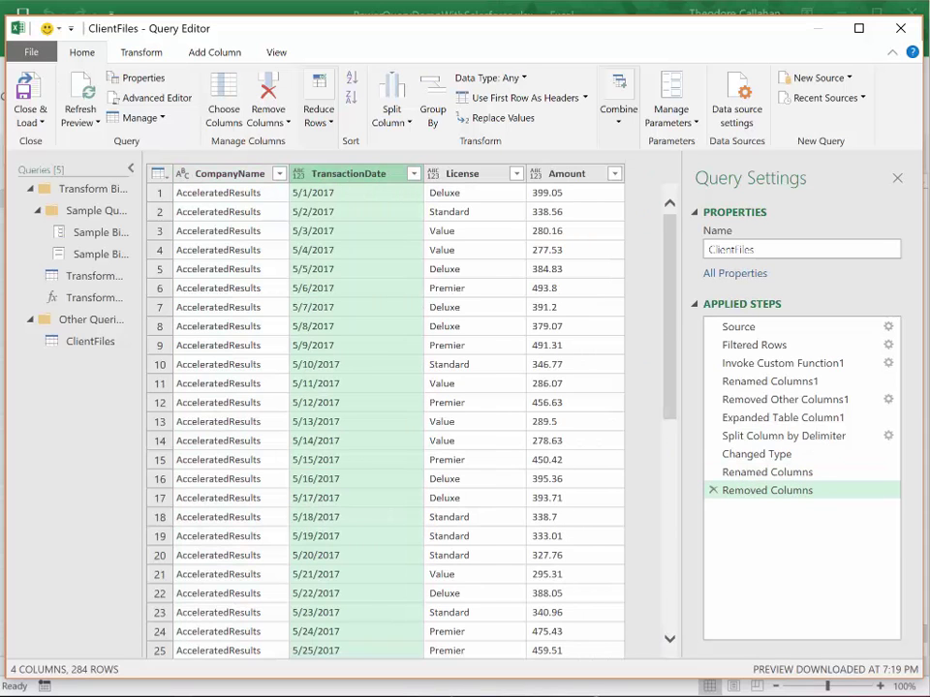
Set the data type of TransactionDate to Date and of Amount to Currency.
left_click(298, 175)
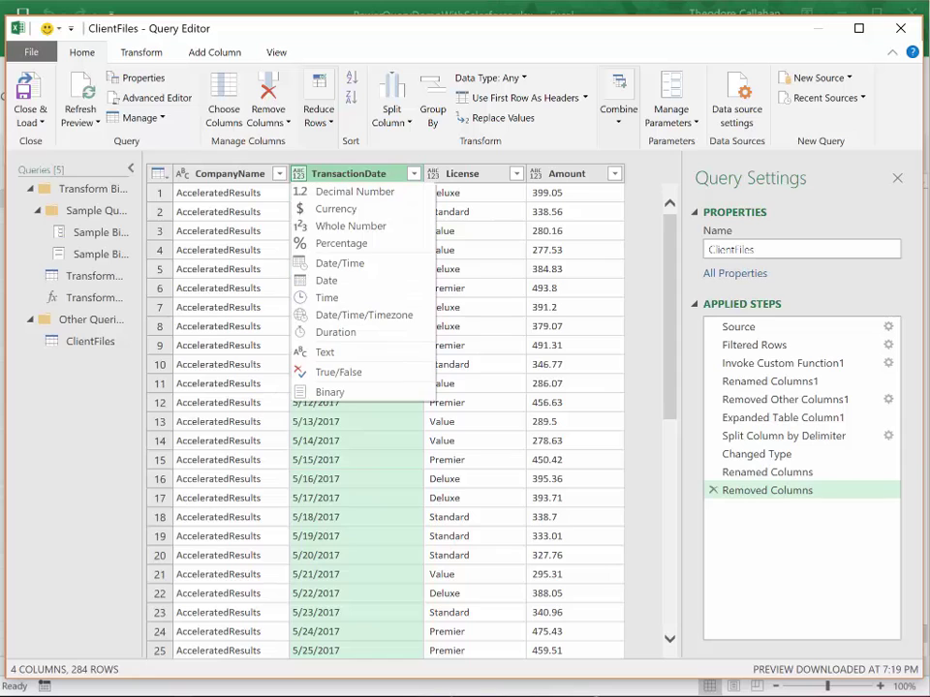
left_click(339, 281)
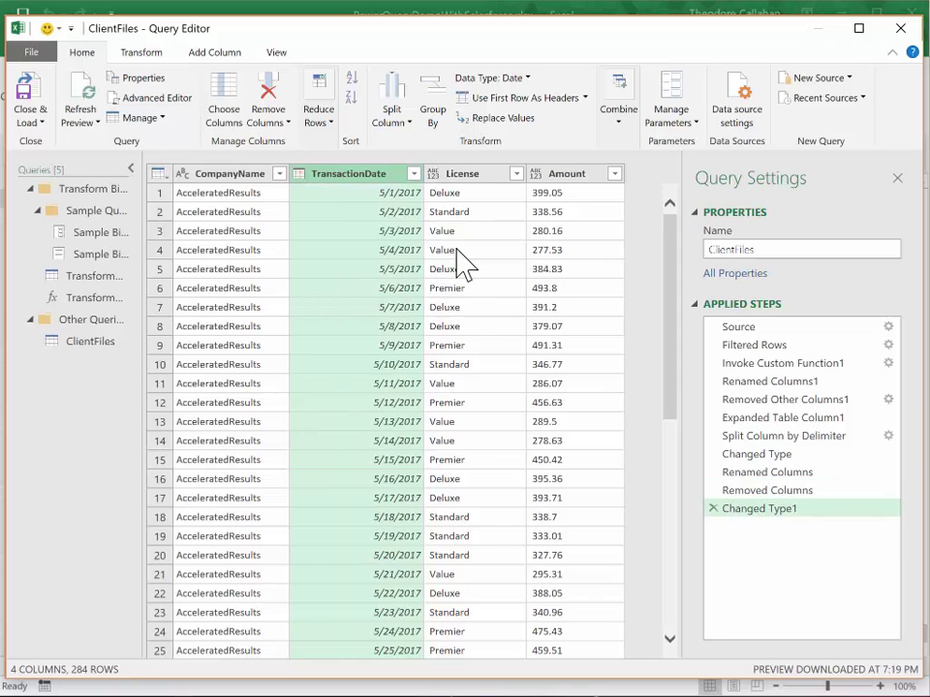
left_click(534, 175)
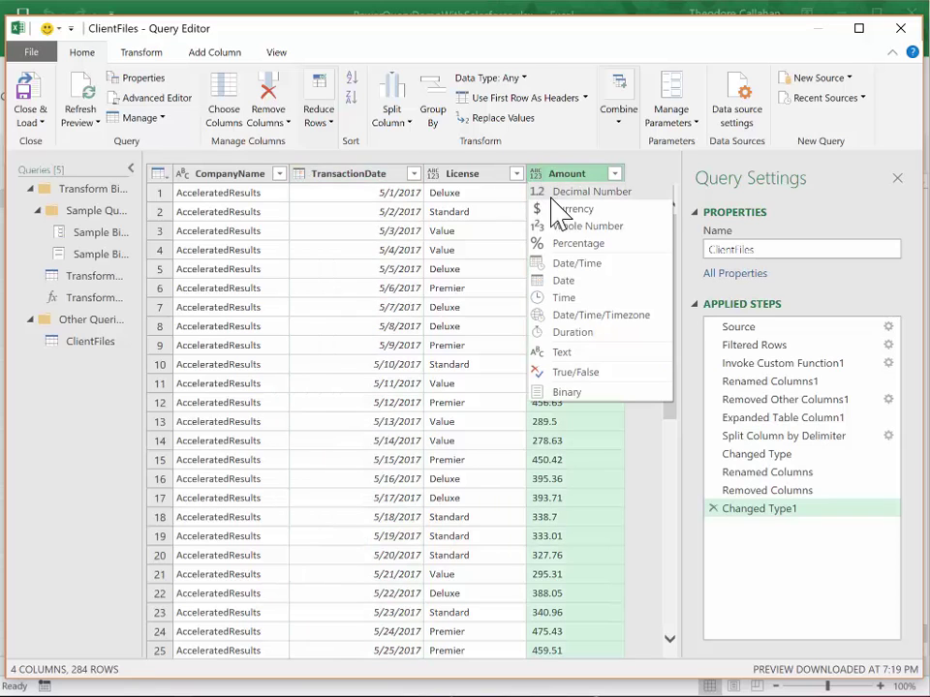
left_click(606, 209)
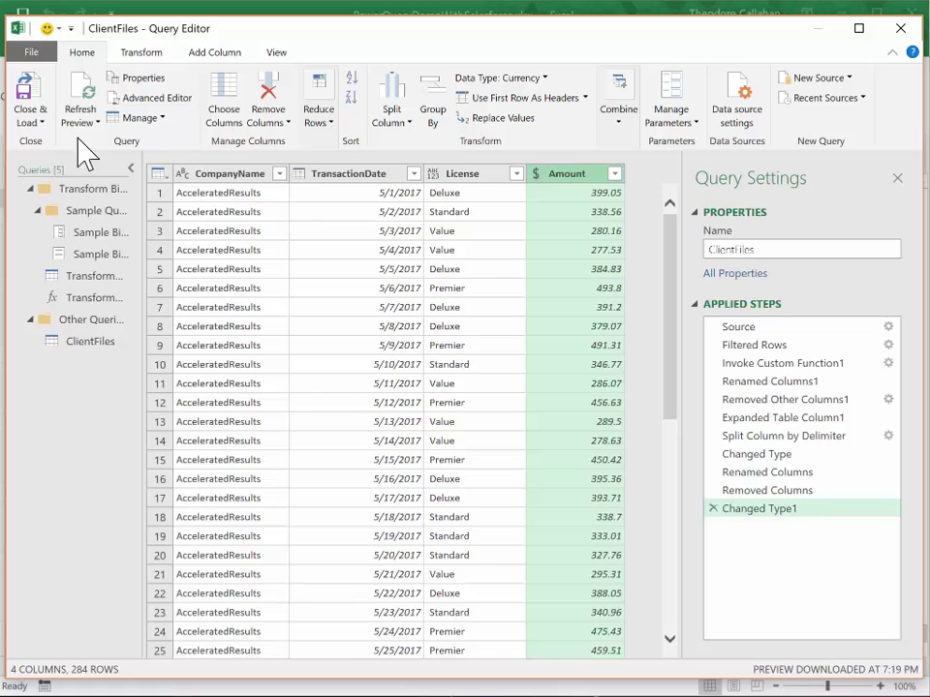
Close the query and load it to the workbook as a table, adding the data to the Data Model.
left_click(32, 121)
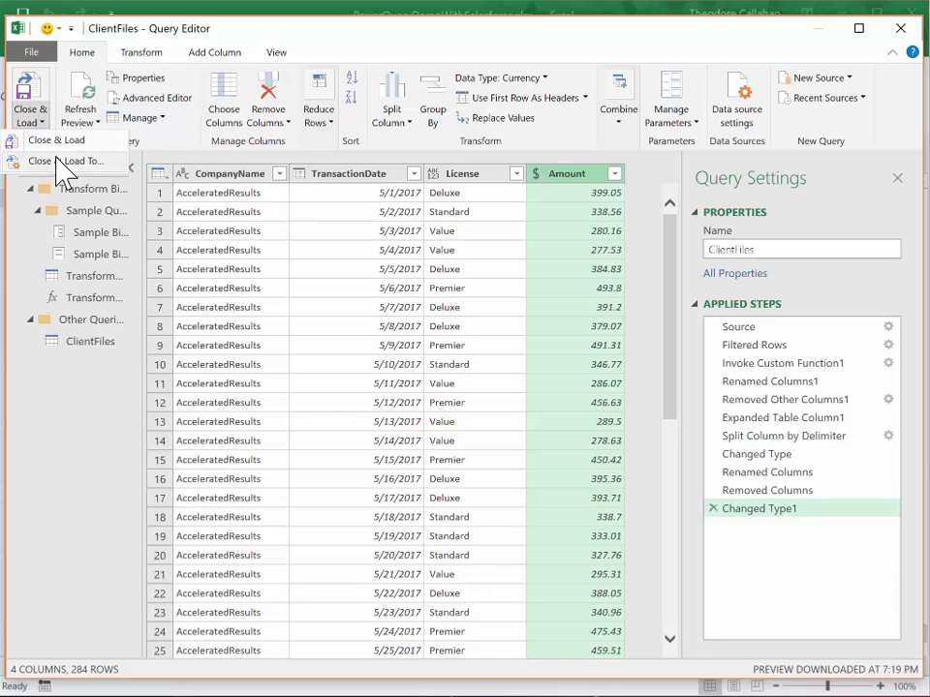
left_click(65, 161)
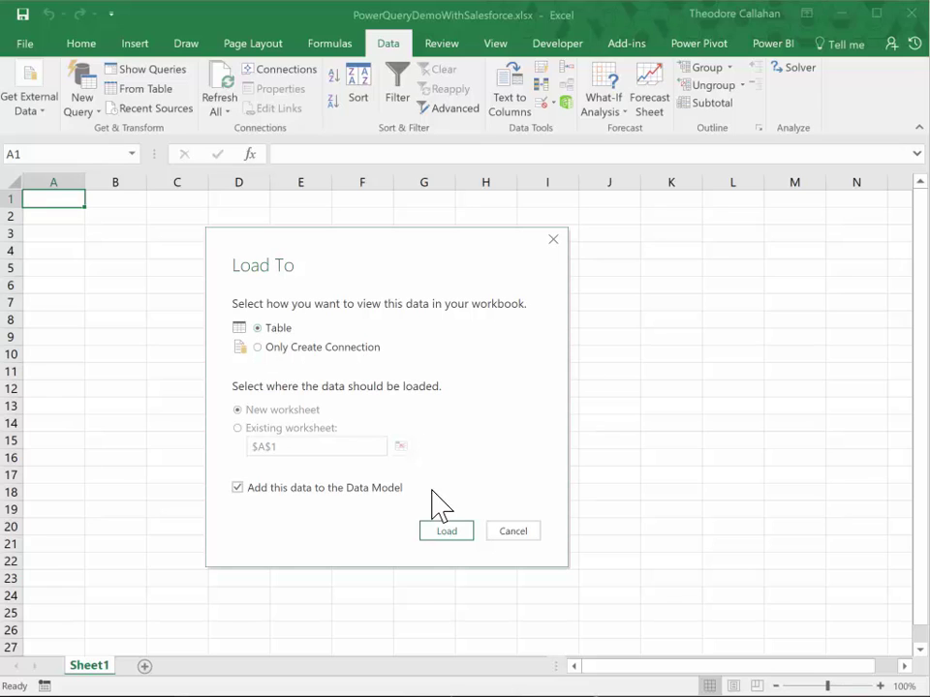
left_click(447, 531)
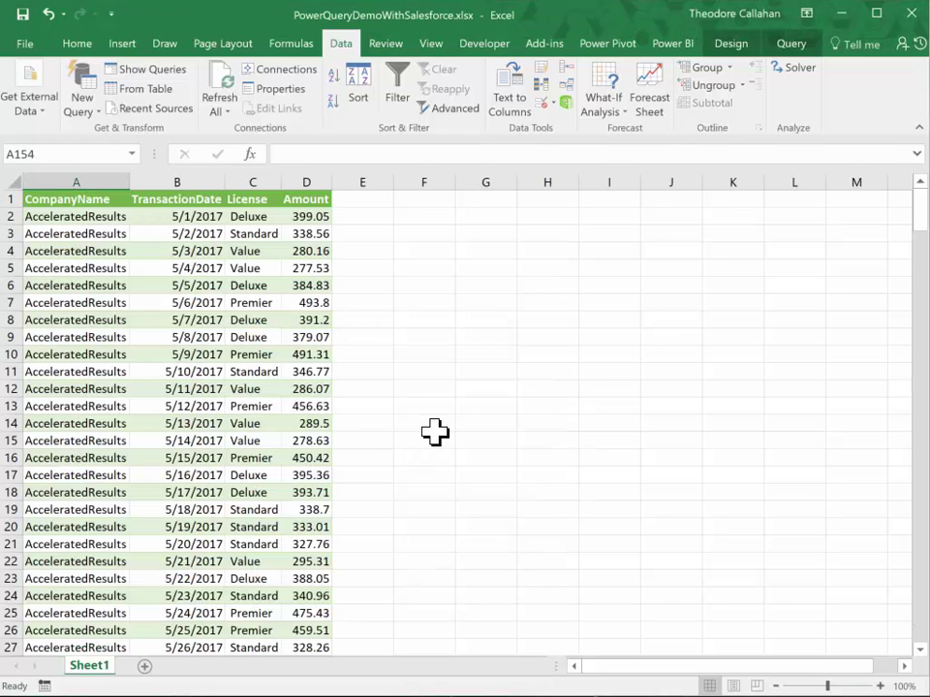
Review the loaded client transactions further down the table and compare them with the source files in the ClientFiles folder window.
left_click(921, 207)
left_click_drag(922, 208, 922, 443)
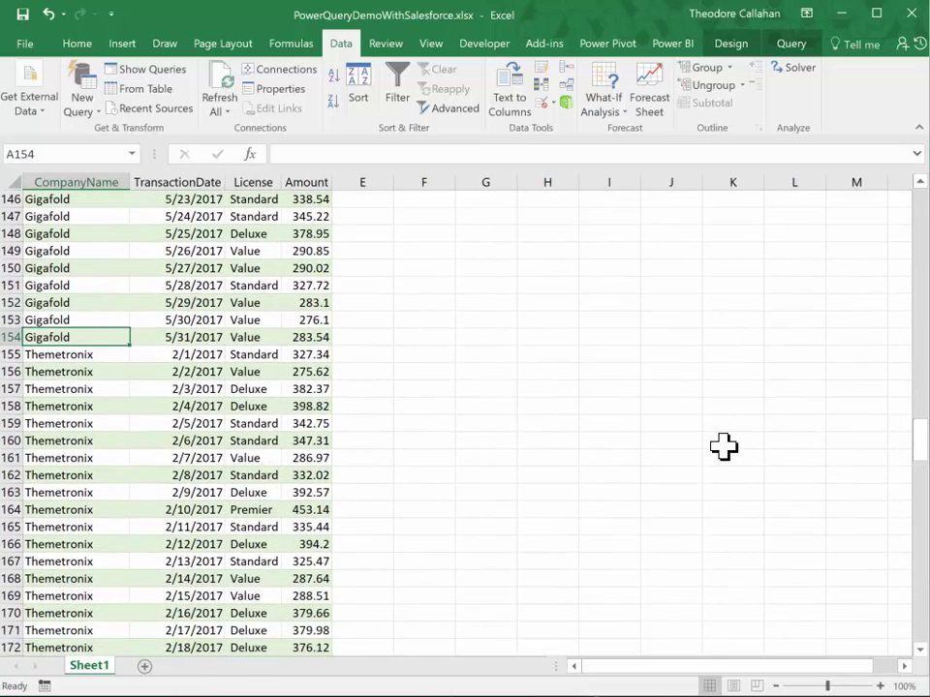
key("alt+Tab")
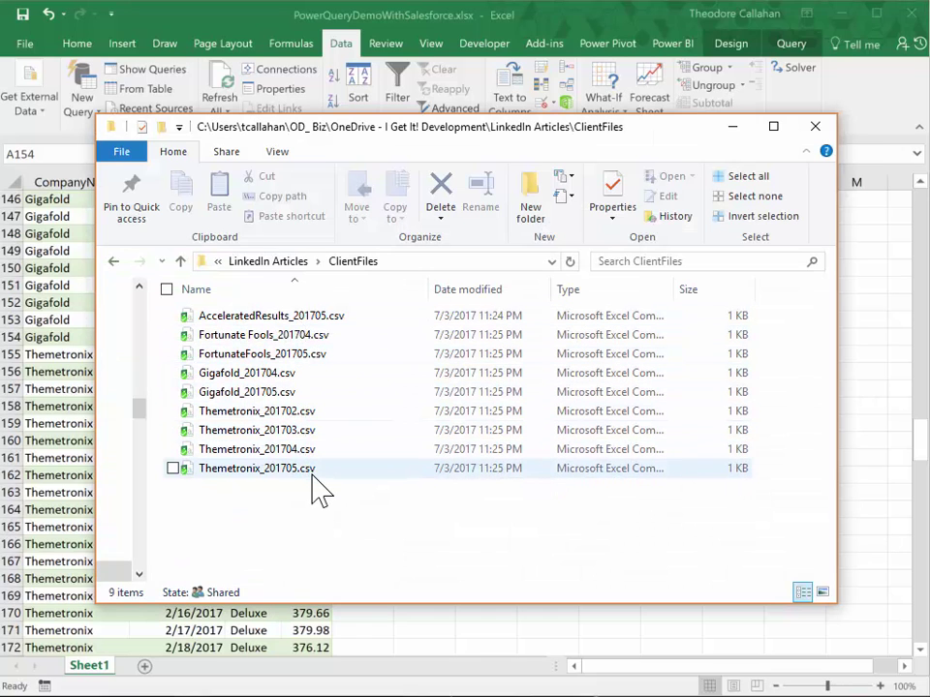
key("alt+Tab")
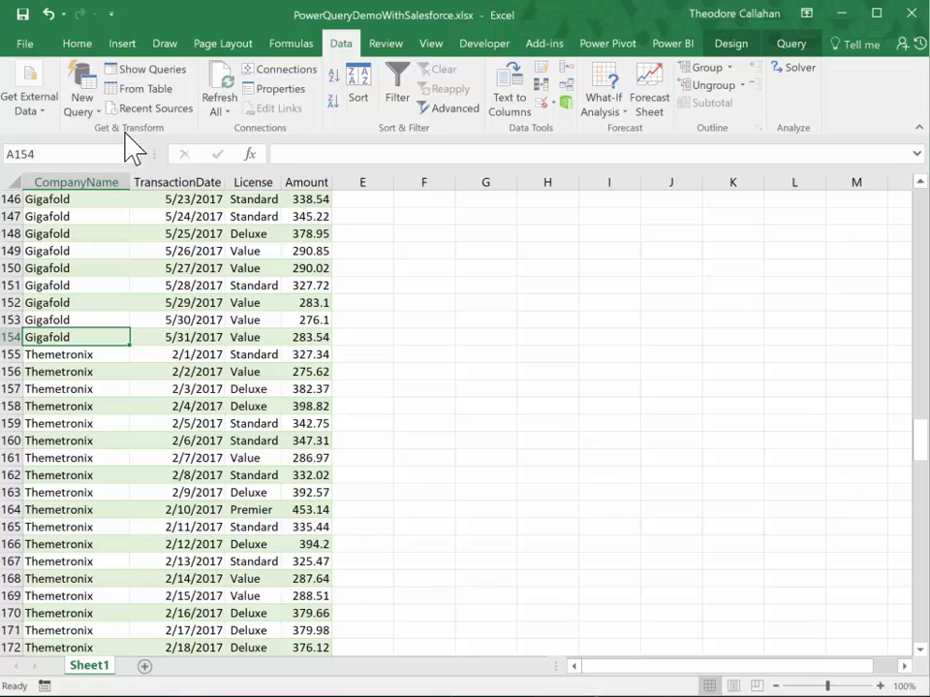
Create a new query from Salesforce Reports and select the Customer Report.
left_click(84, 103)
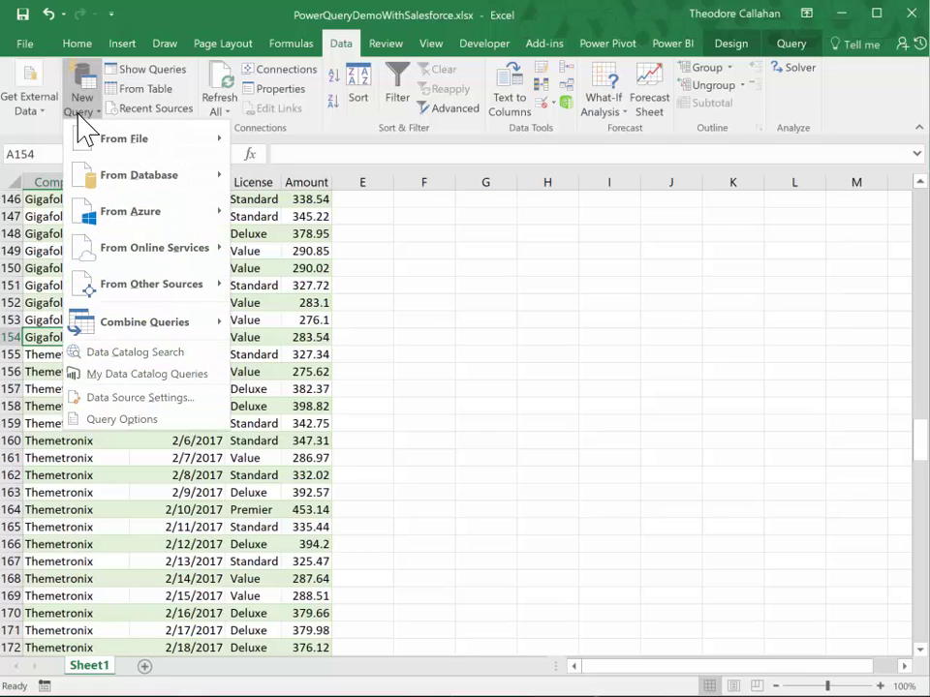
mouse_move(226, 243)
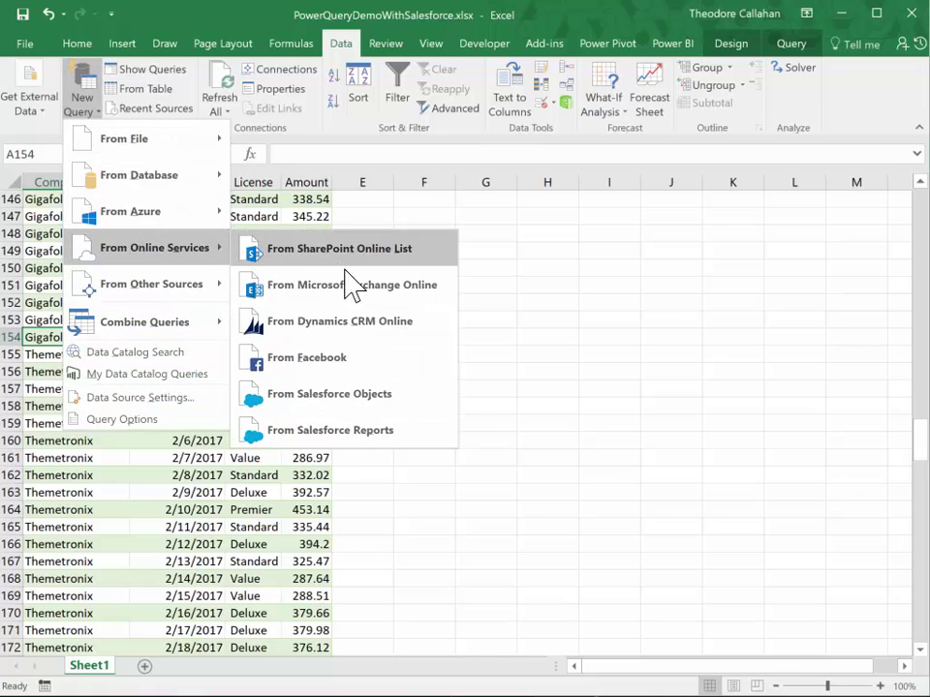
left_click(411, 444)
key("Return")
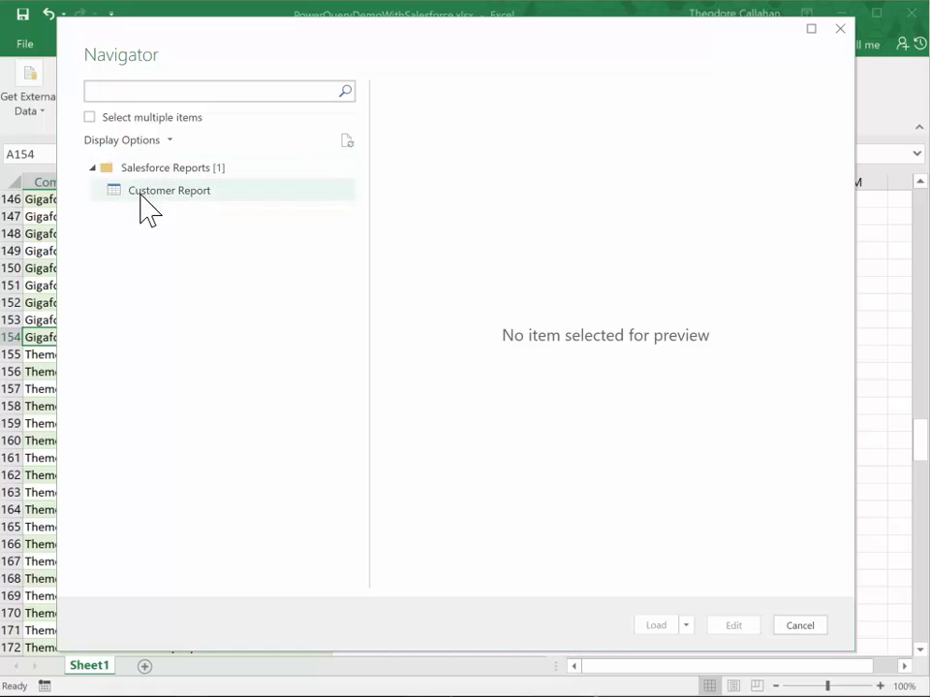
left_click(145, 204)
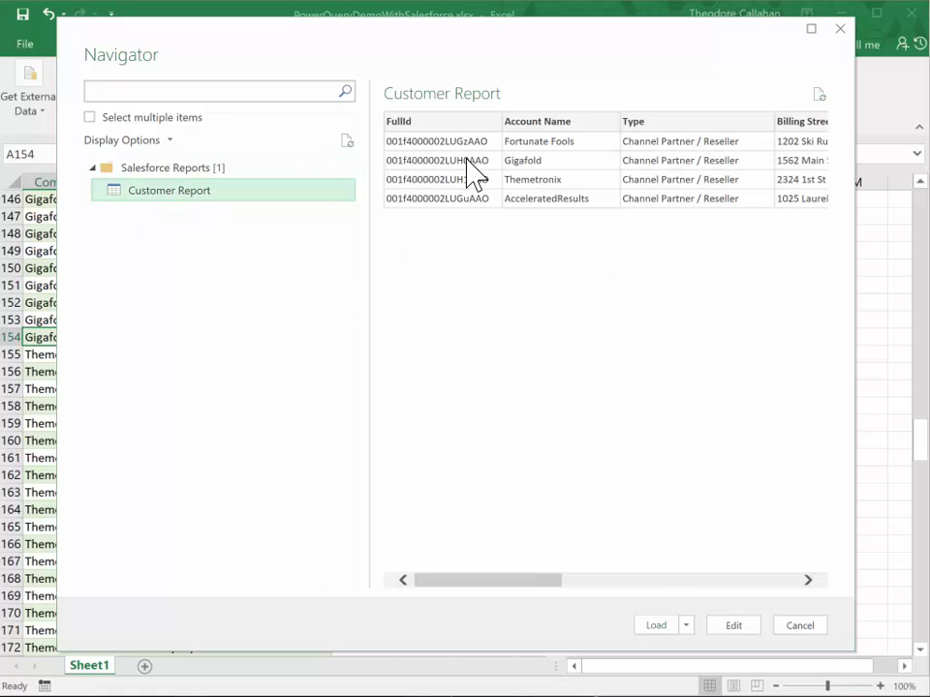
Load the Customer Report as a table on a new worksheet and add it to the Data Model.
left_click(686, 625)
left_click(715, 661)
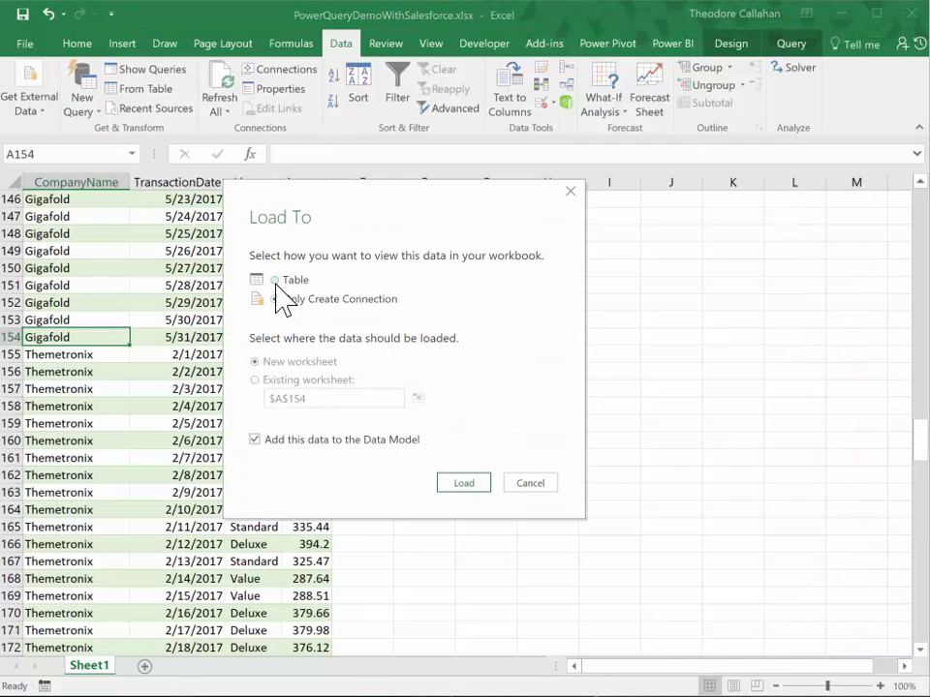
left_click(275, 281)
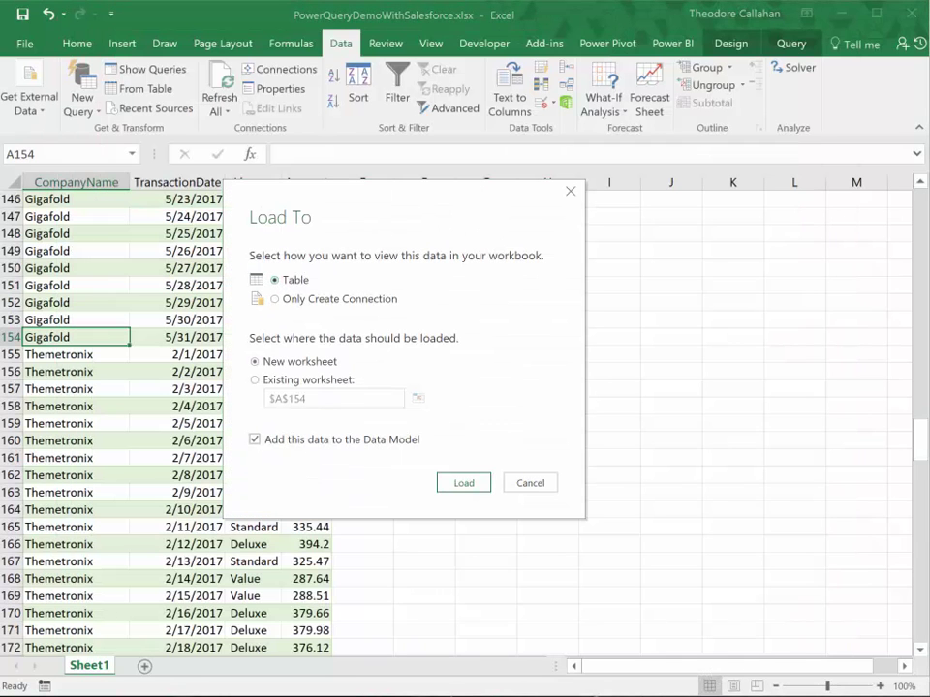
left_click(475, 484)
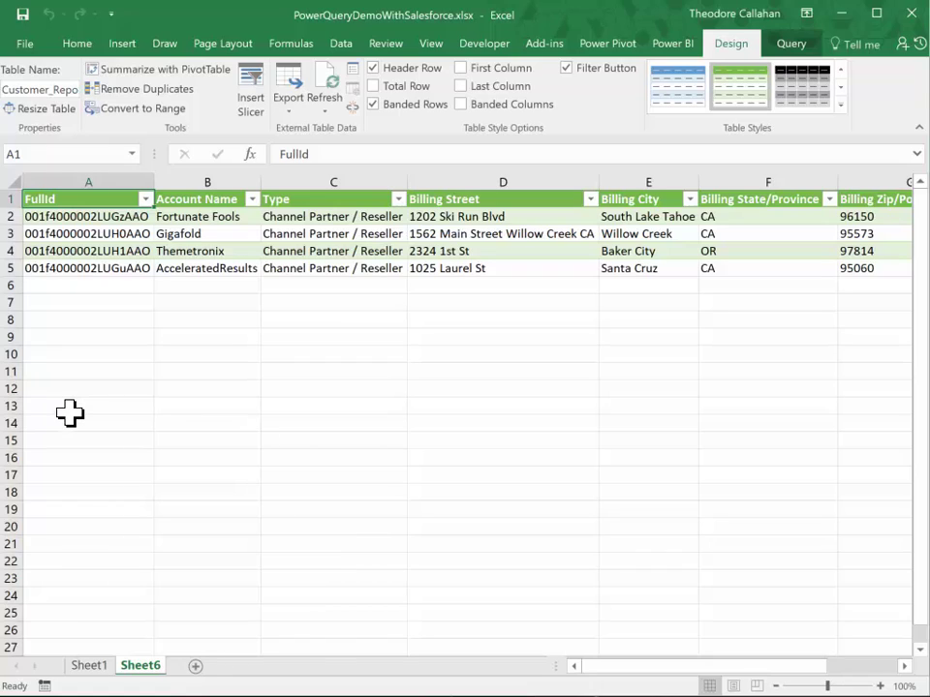
Open the workbook's data model in the Power Pivot window.
left_click(608, 44)
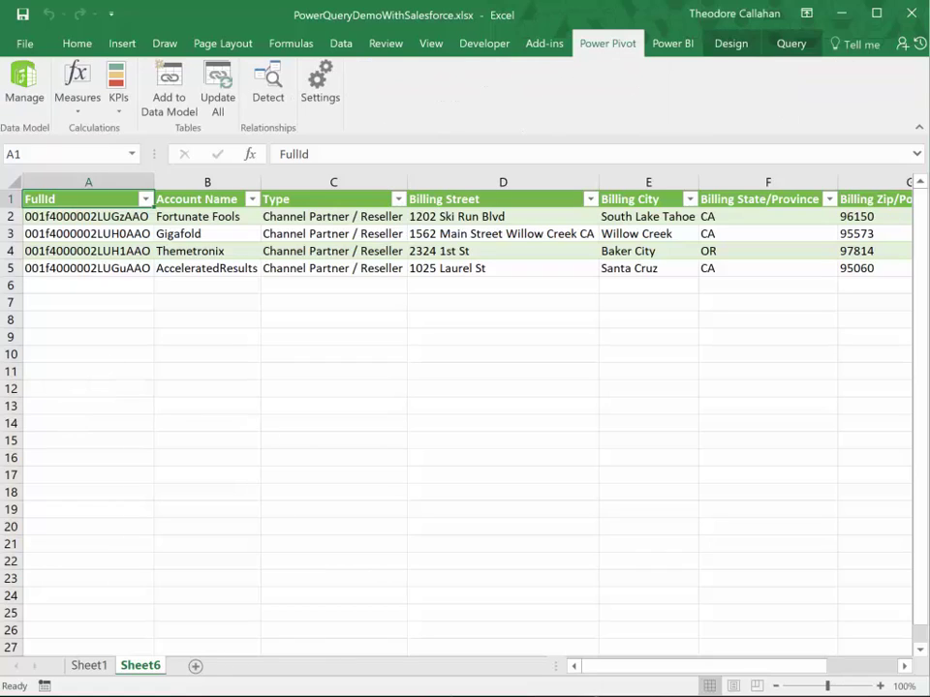
left_click(26, 92)
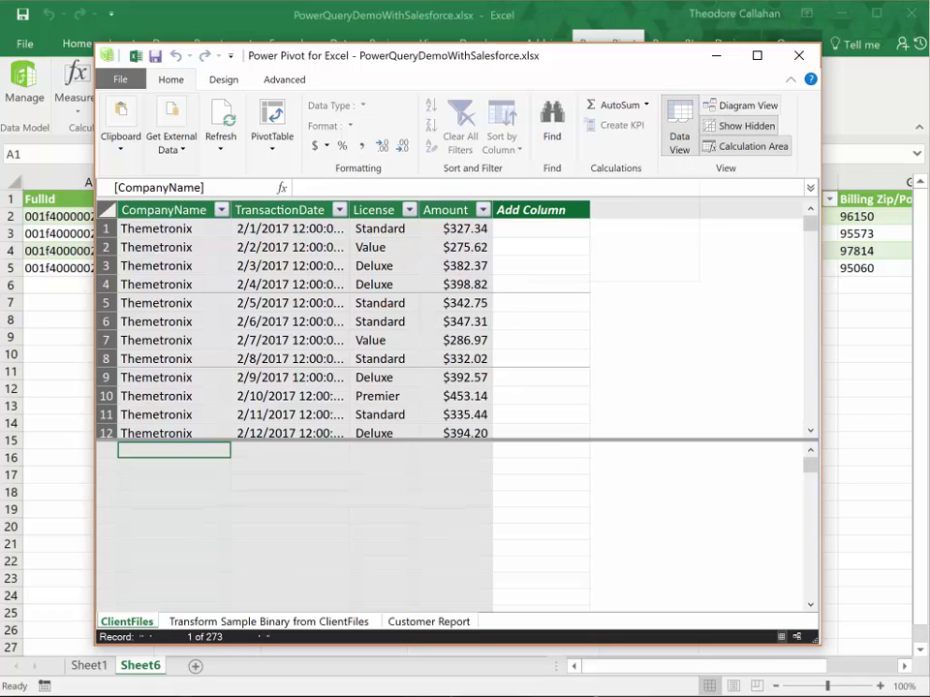
Relate Account Name in Customer Report to CompanyName in ClientFiles in the model diagram, and save and close the data model.
left_click(741, 104)
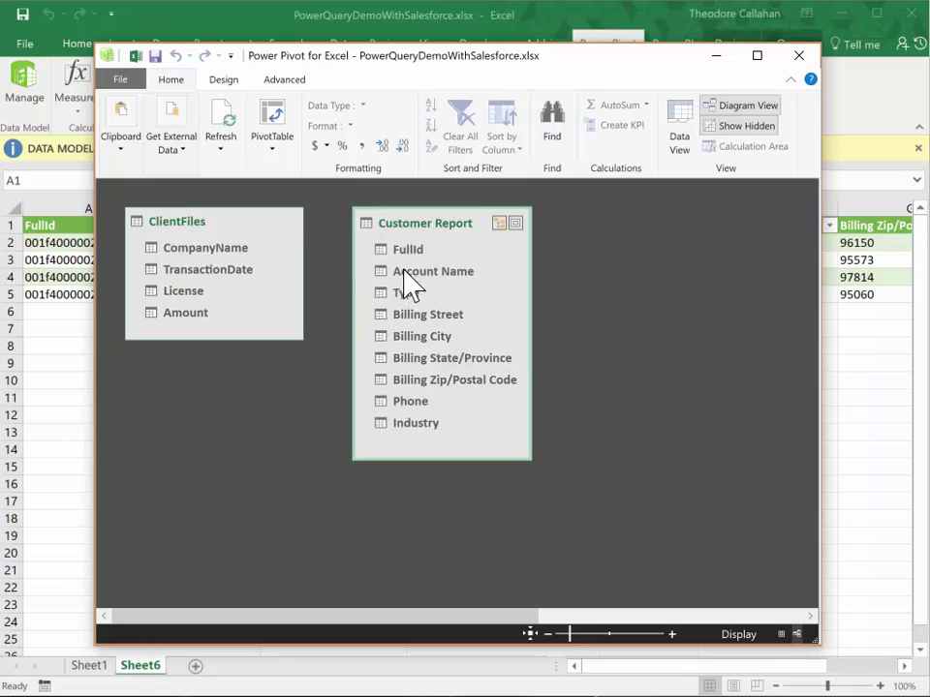
left_click_drag(399, 274, 237, 250)
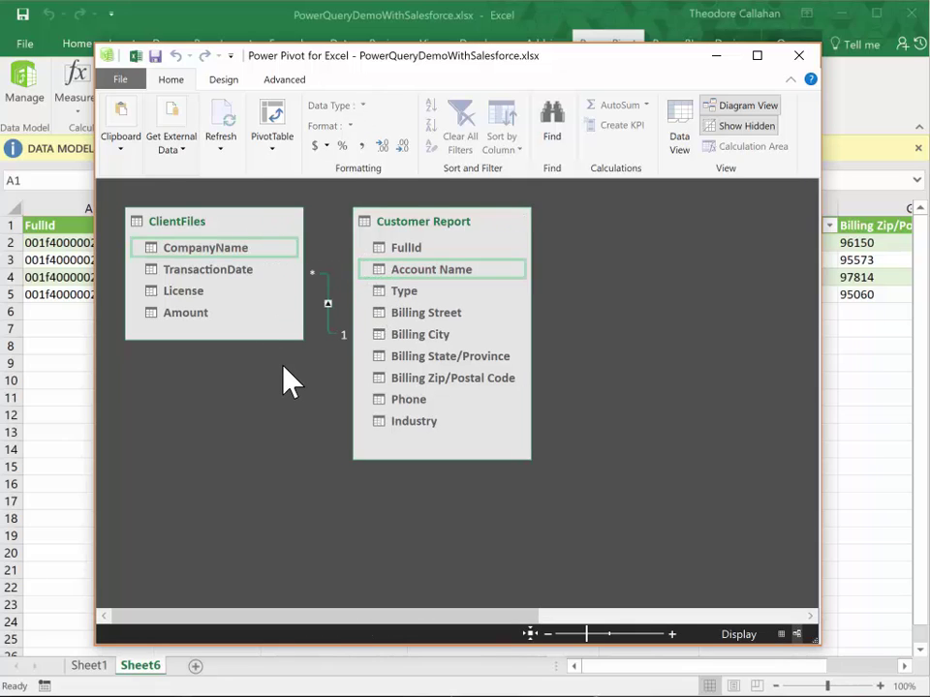
left_click(119, 79)
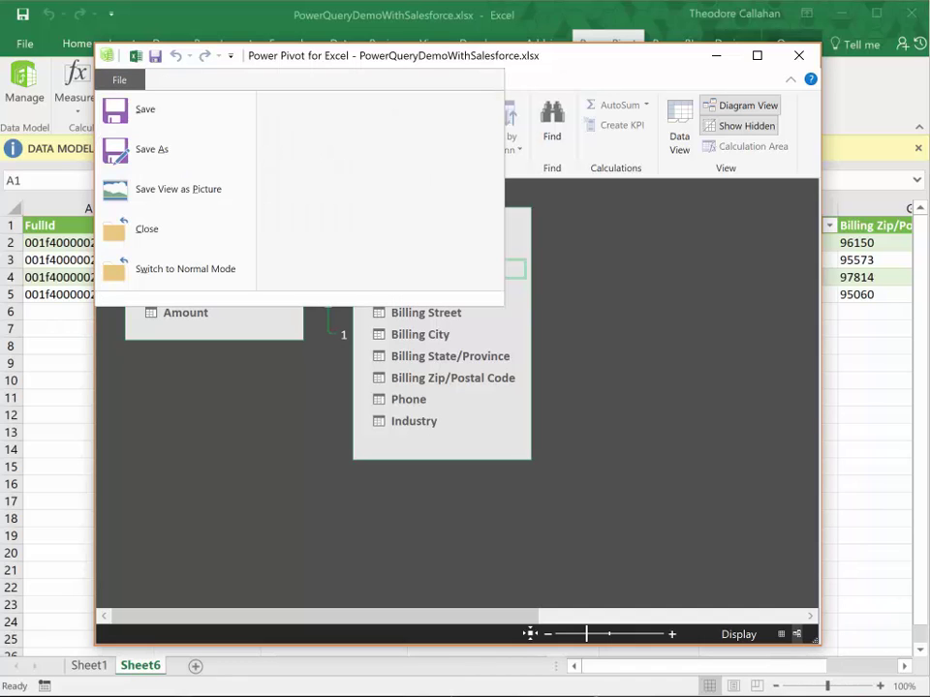
left_click(114, 111)
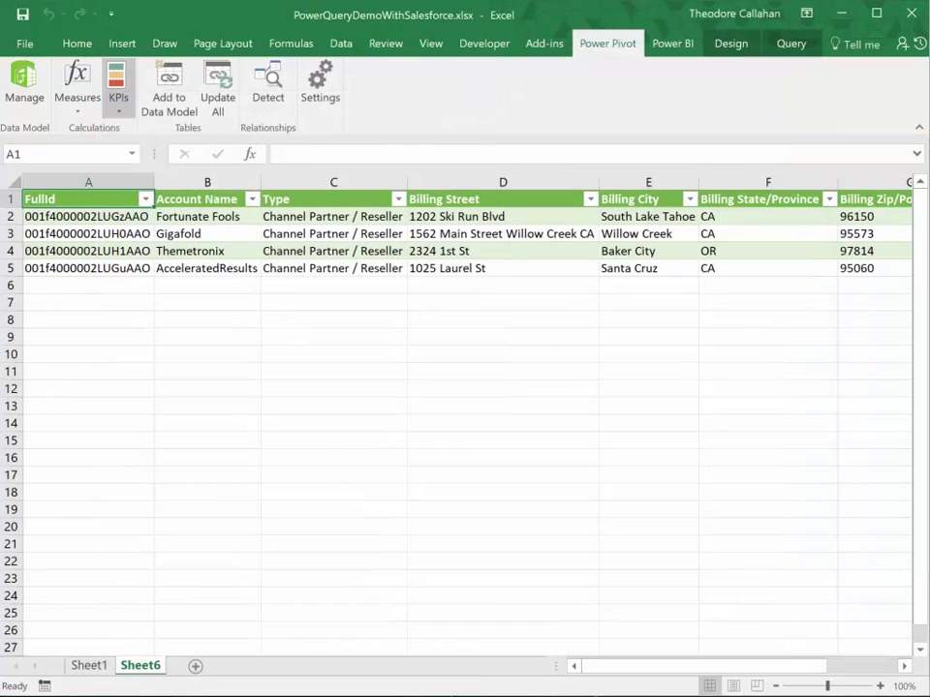
Insert a PivotTable on a new worksheet that uses this workbook's Data Model as its source.
left_click(122, 44)
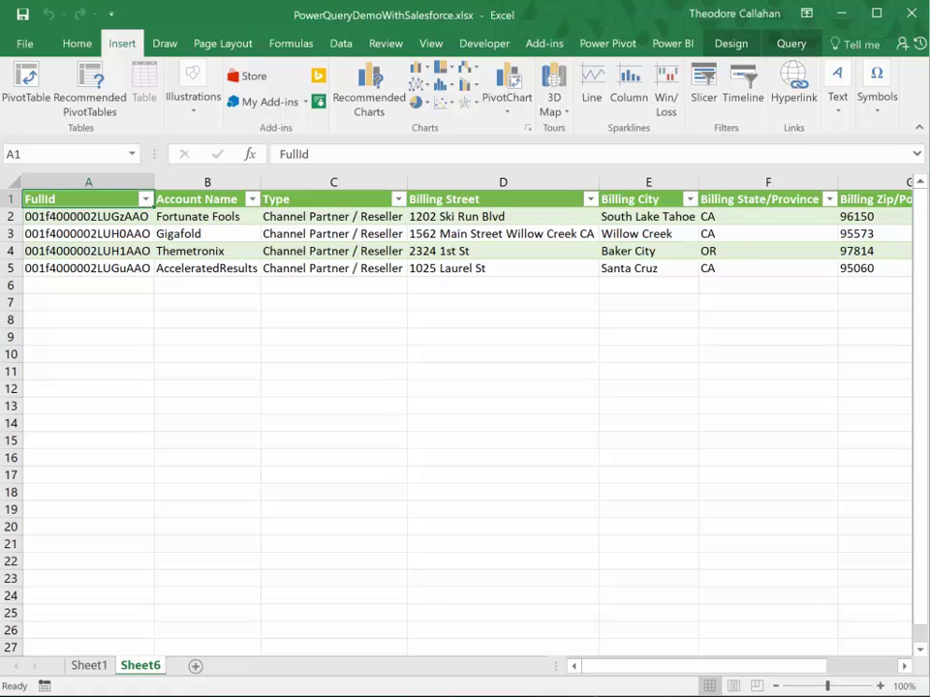
left_click(26, 83)
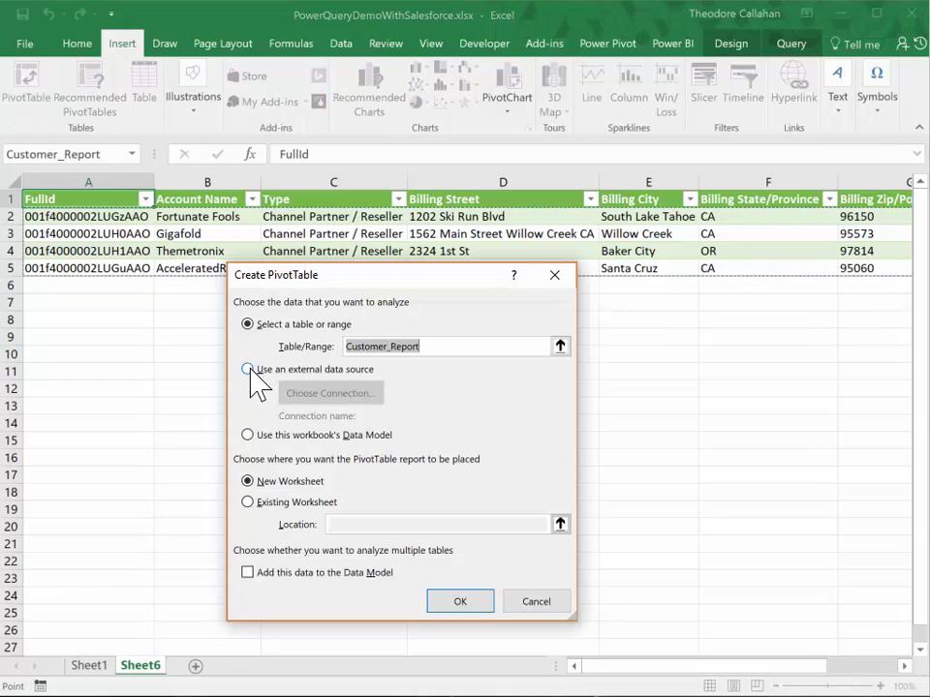
left_click(248, 435)
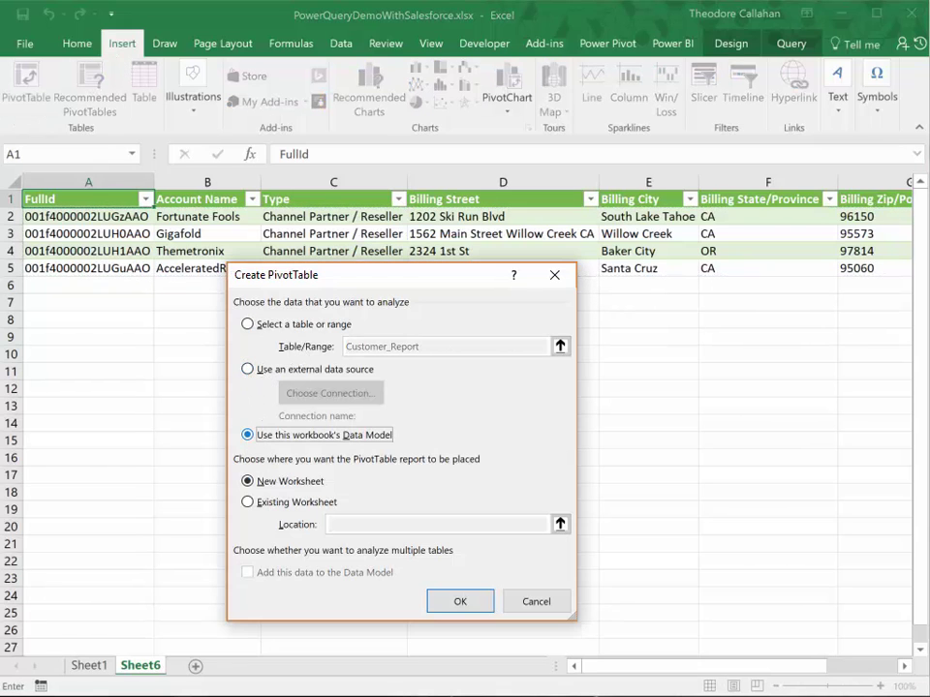
left_click(458, 597)
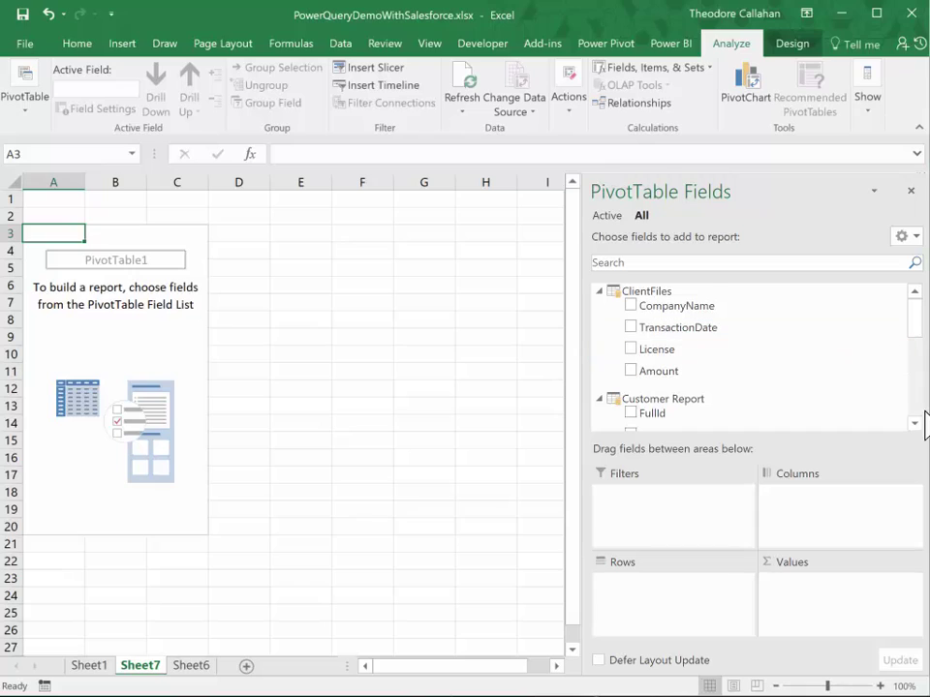
Add Billing State/Province and License as PivotTable rows and the sum of Amount as its values.
scroll(916, 423, "down", 3)
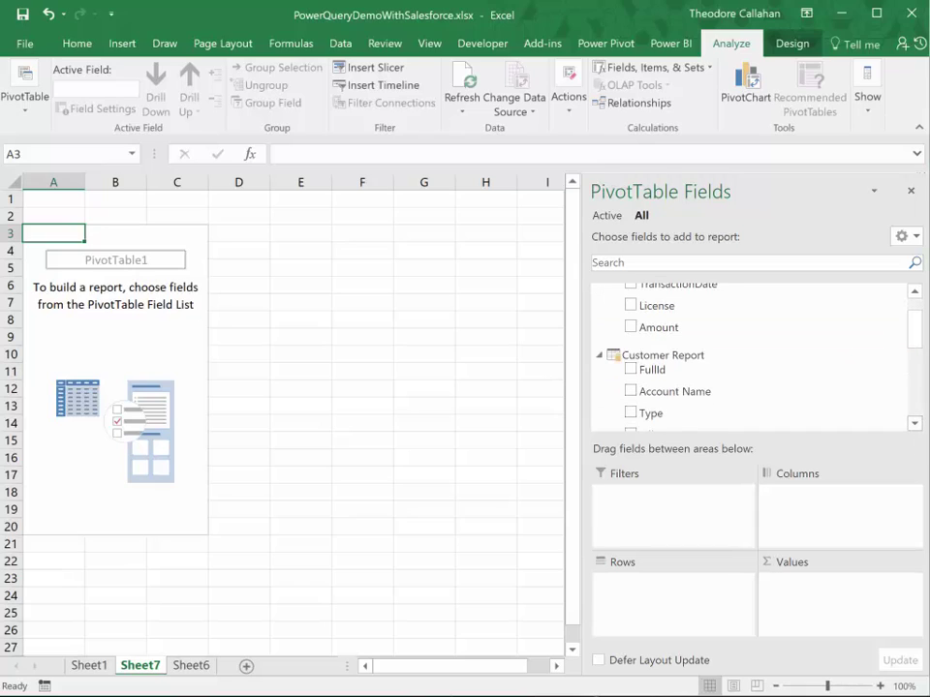
scroll(751, 357, "down", 3)
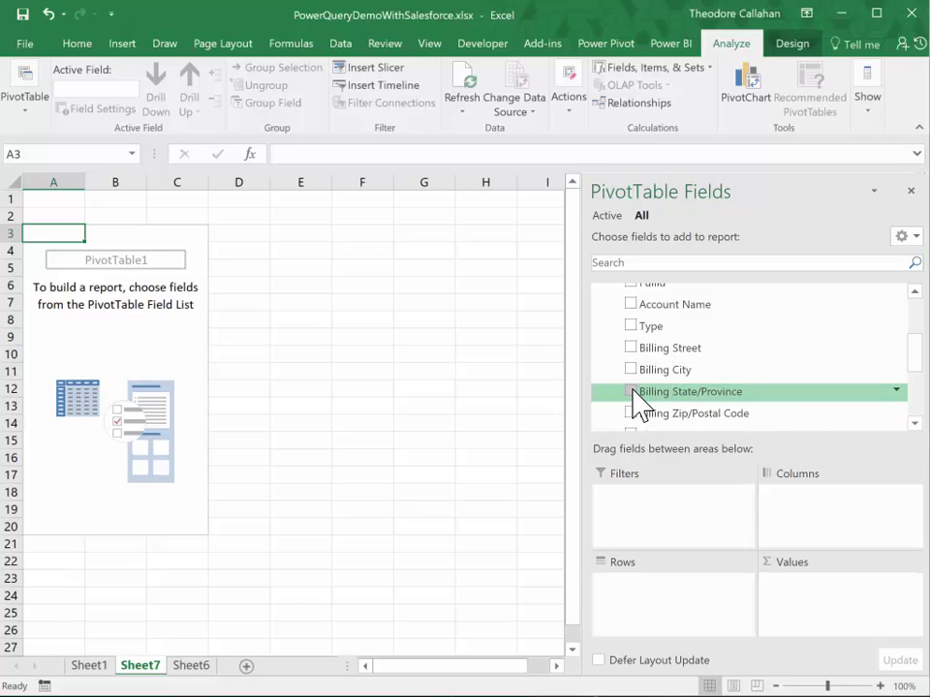
left_click(630, 391)
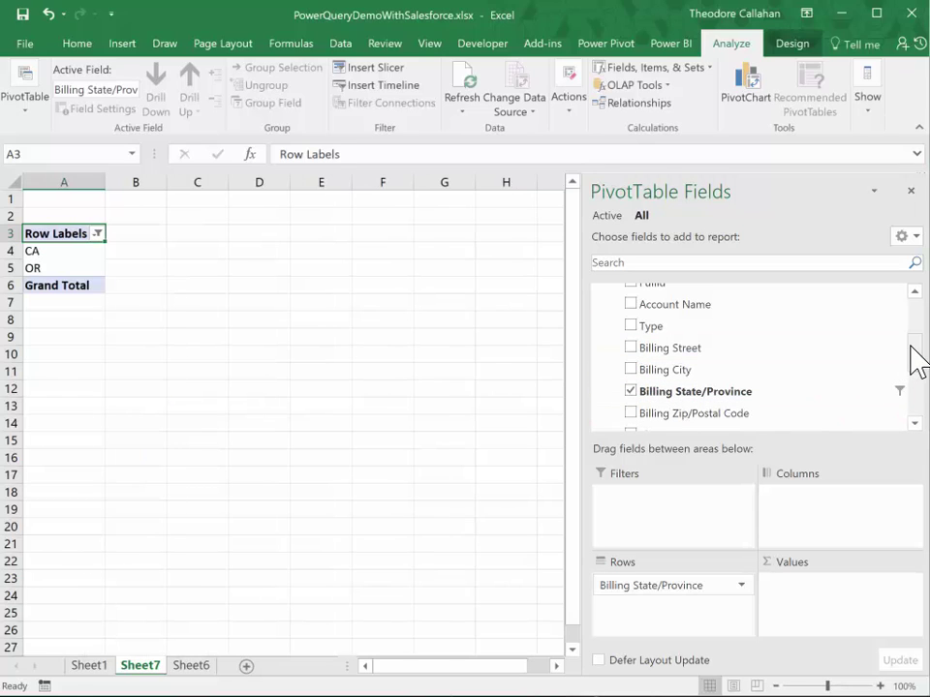
left_click_drag(915, 357, 920, 315)
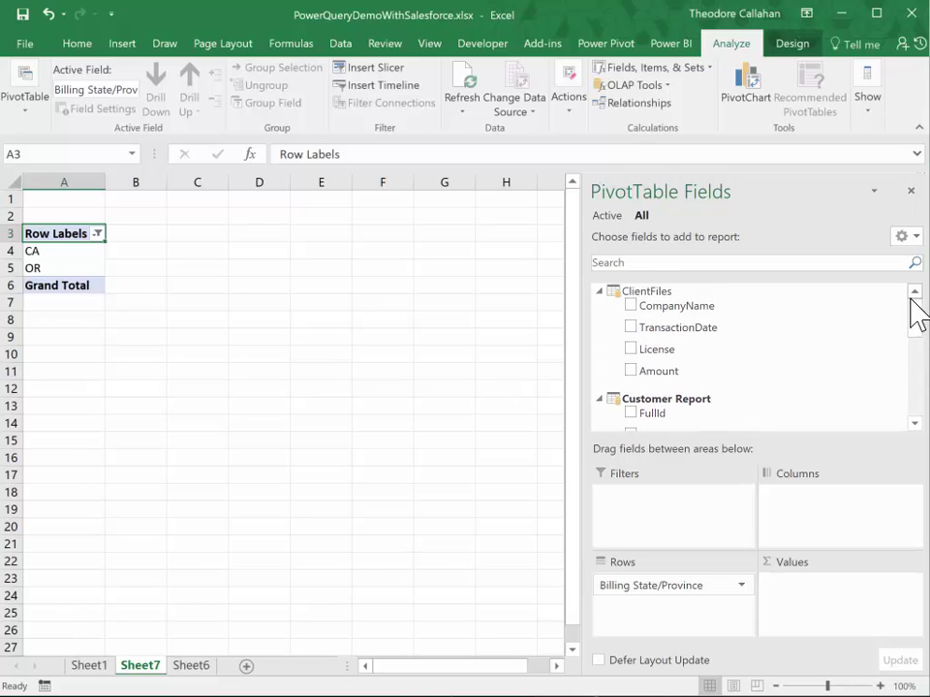
left_click(631, 349)
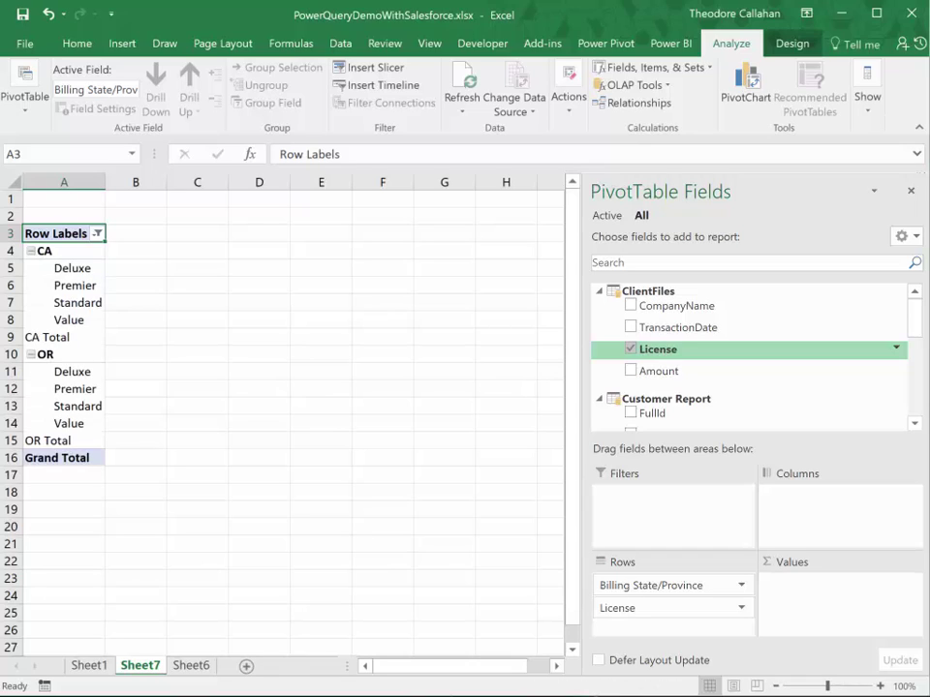
left_click(631, 364)
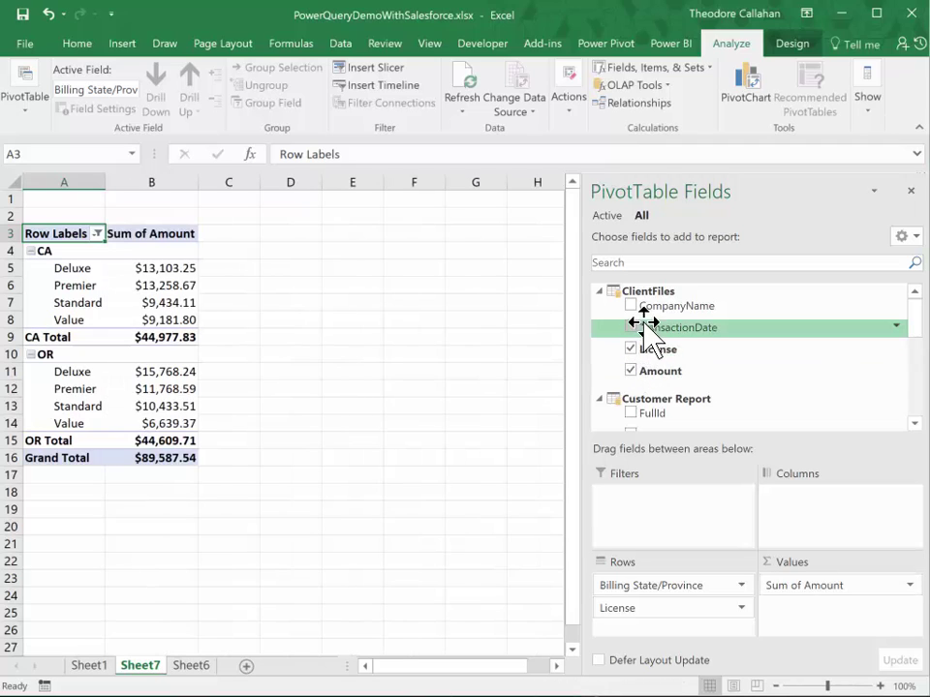
Add the TransactionDate field from ClientFiles to the PivotTable's columns.
left_click_drag(656, 332, 629, 376)
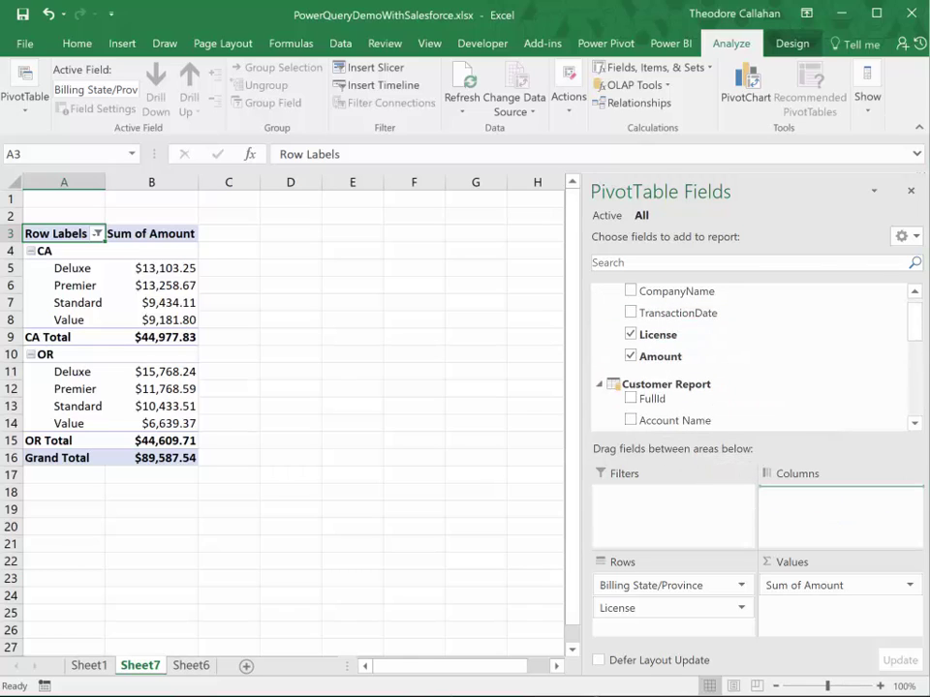